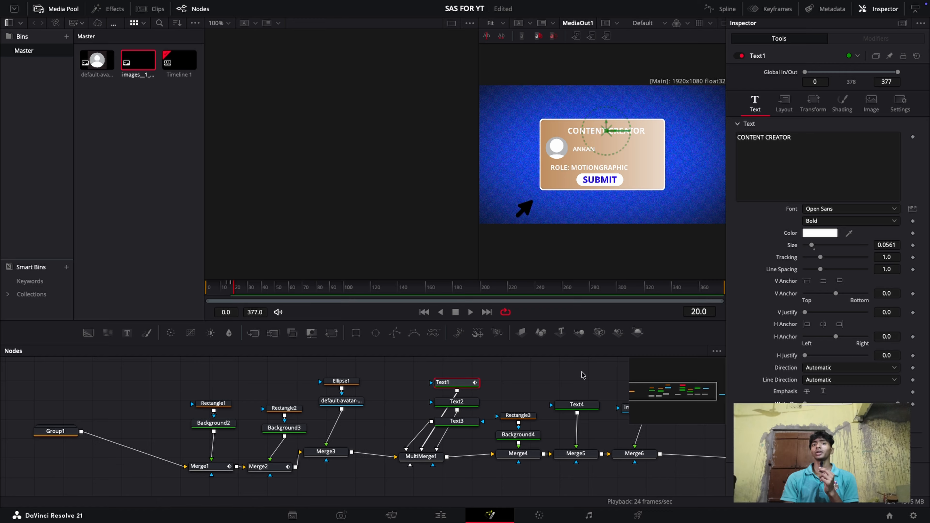
Keyframe the Write On of the name text in Text2 so it writes on between frames 20 and 24
click(462, 401)
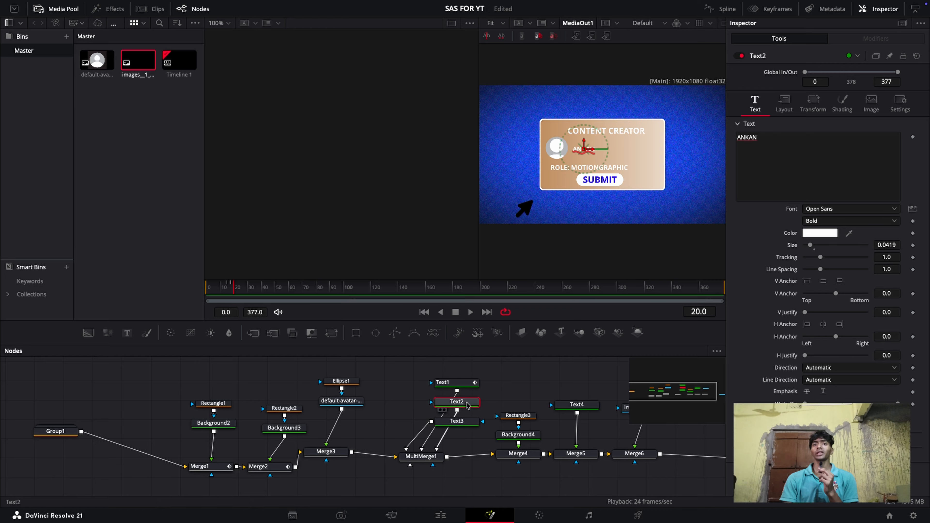
click(913, 405)
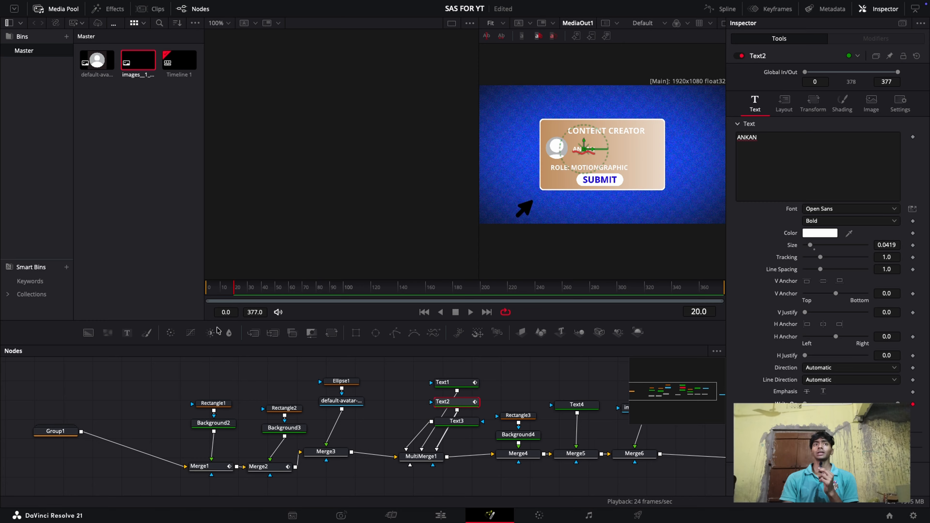
click(239, 291)
click(913, 404)
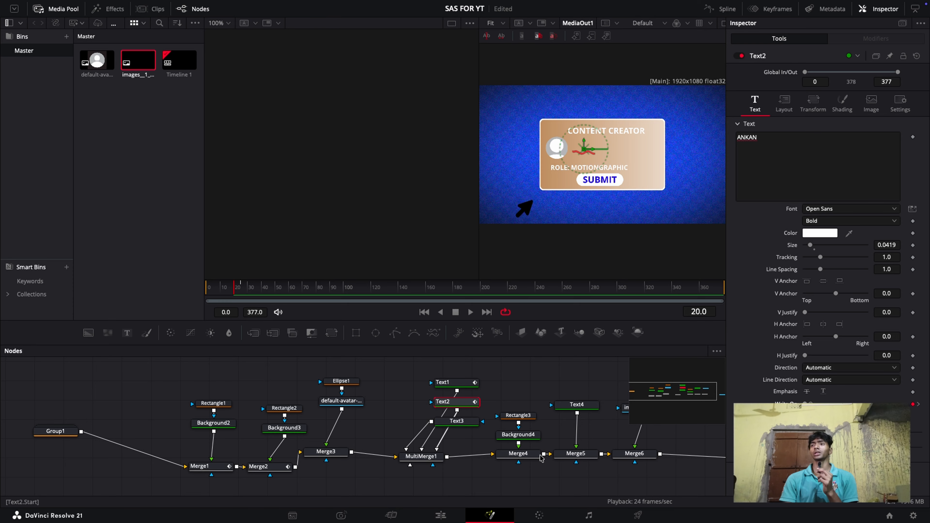
Keyframe the Write On of the role text in Text3 so it writes on between frames 25 and 29
click(437, 421)
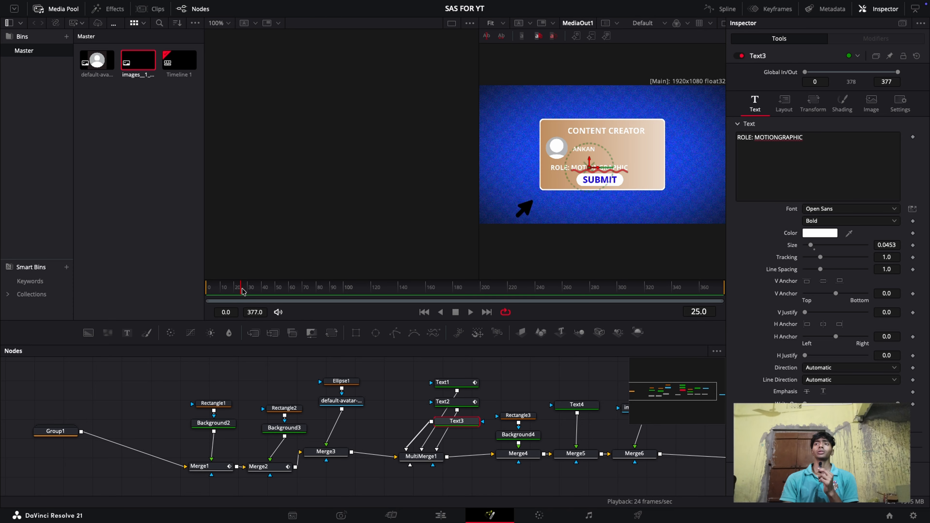
click(912, 403)
click(246, 292)
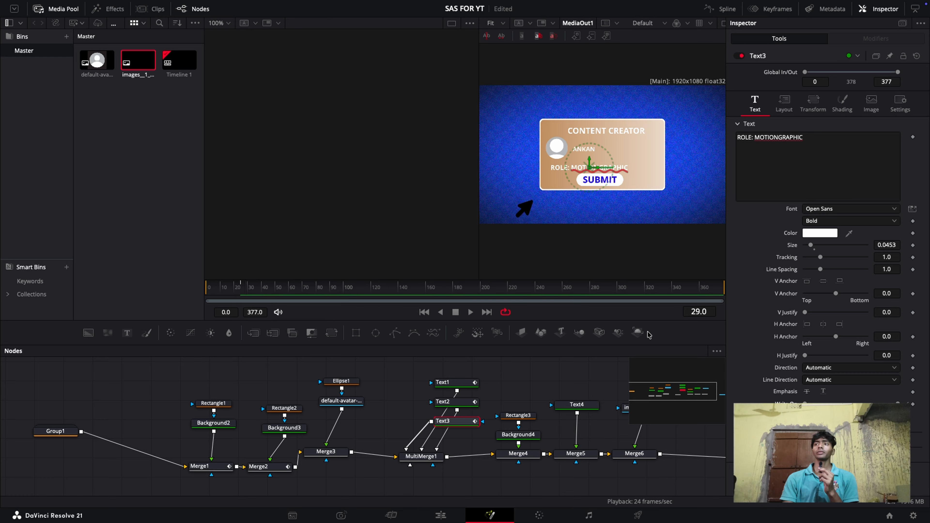
click(909, 404)
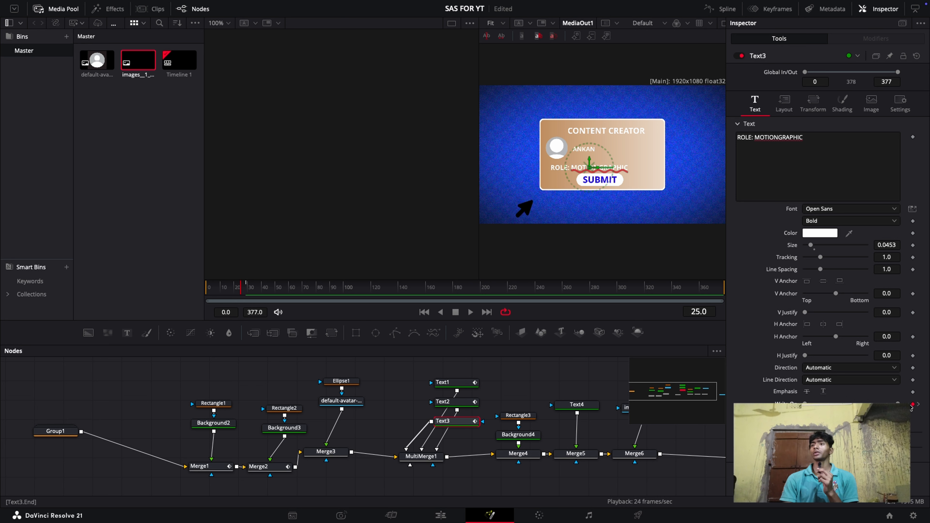
drag(868, 405, 674, 428)
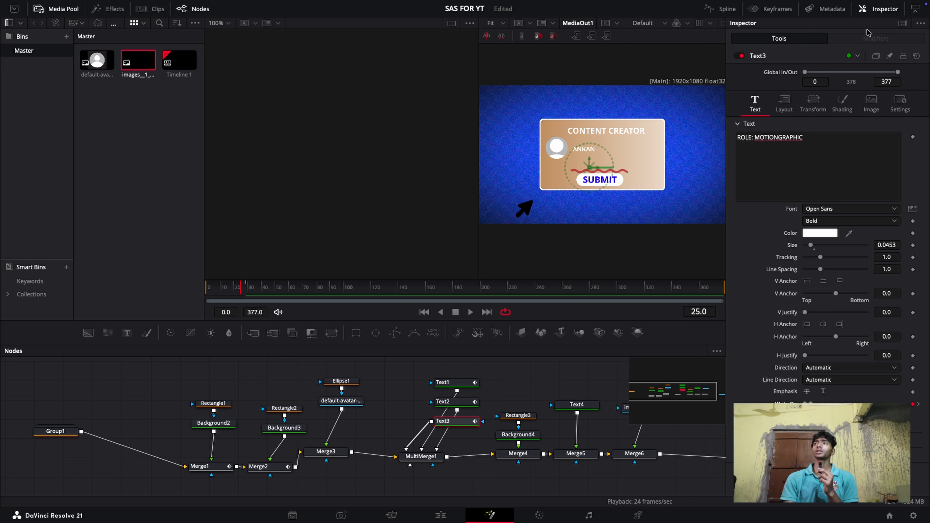
Play the composition from the first frame to check the three text reveals on the card
click(864, 9)
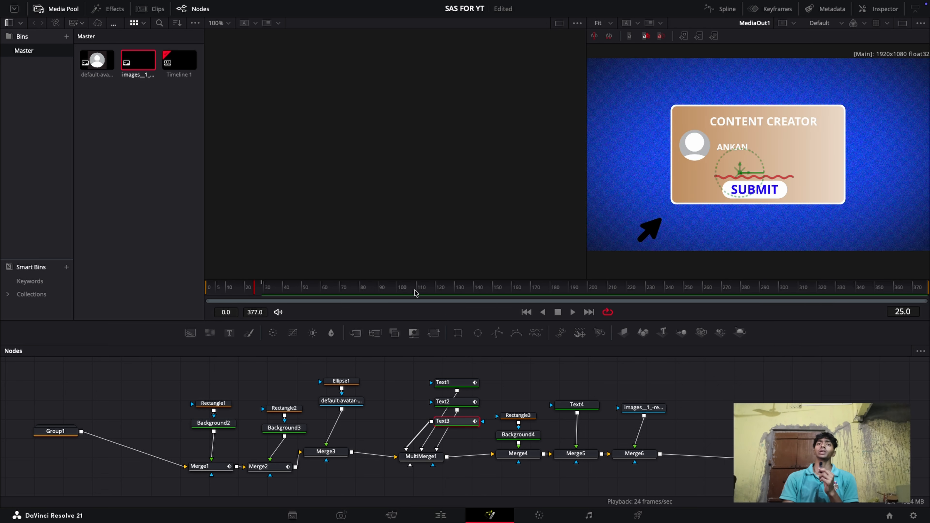
key(Home)
key(space)
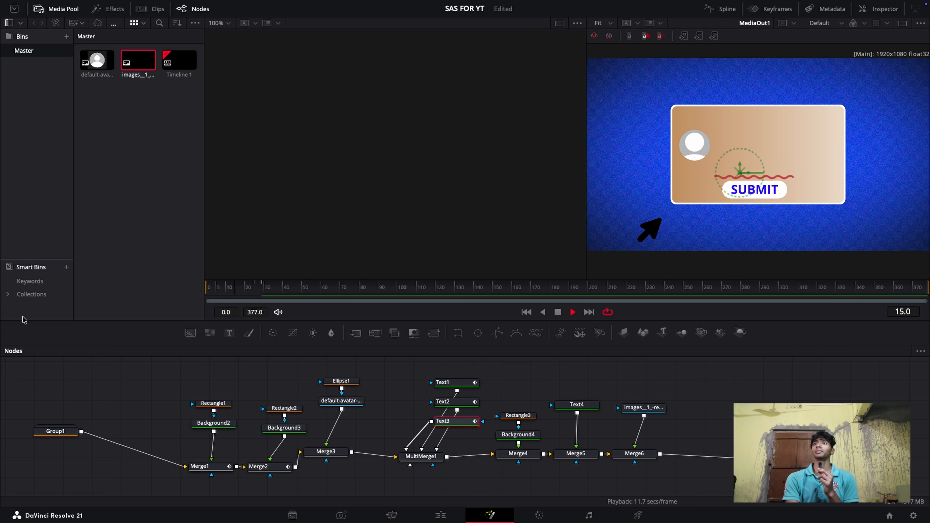
key(space)
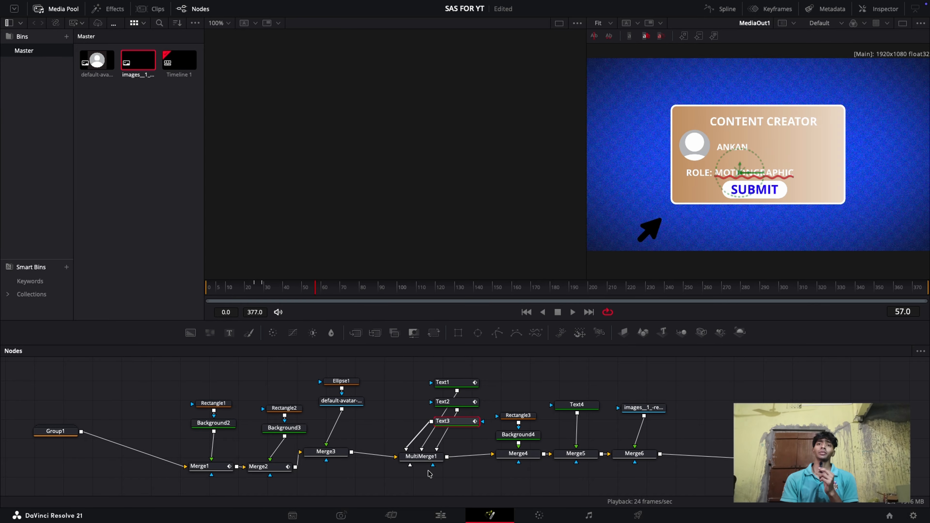
Animate the avatar's Size in Merge3 from 0 at frame 30 to 0.574 at frame 33
click(325, 451)
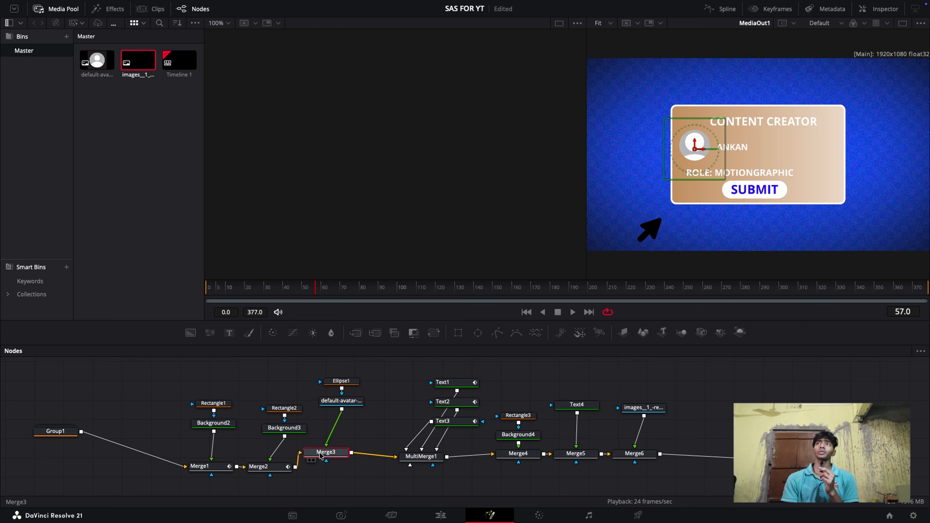
click(880, 10)
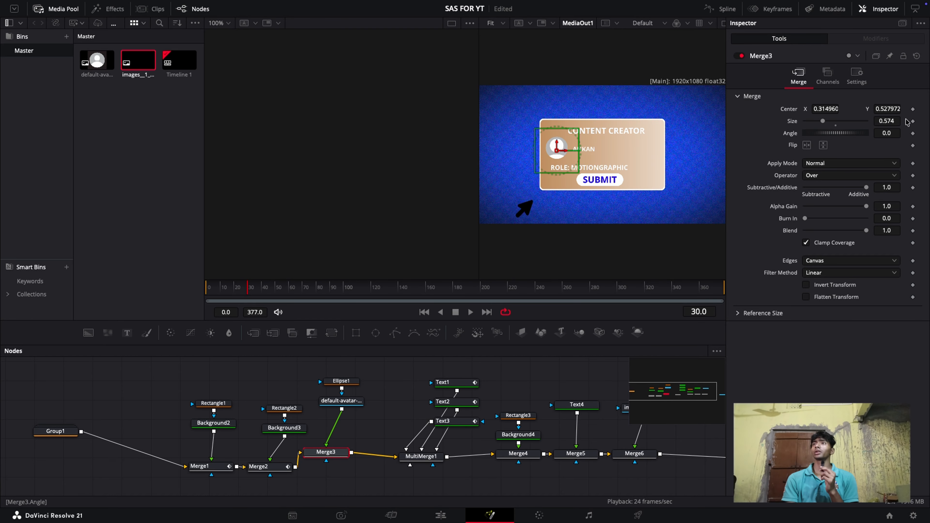
click(913, 121)
click(253, 289)
click(253, 292)
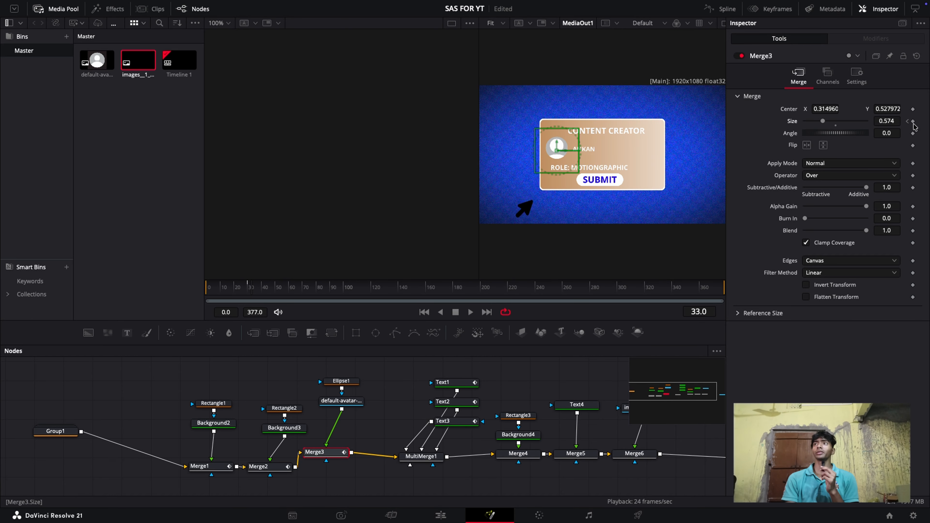
click(907, 122)
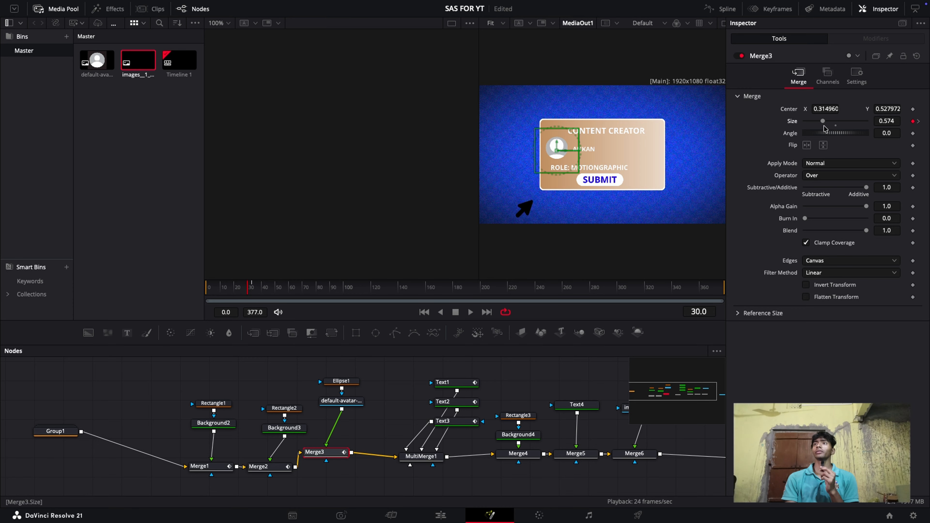
drag(821, 122, 761, 135)
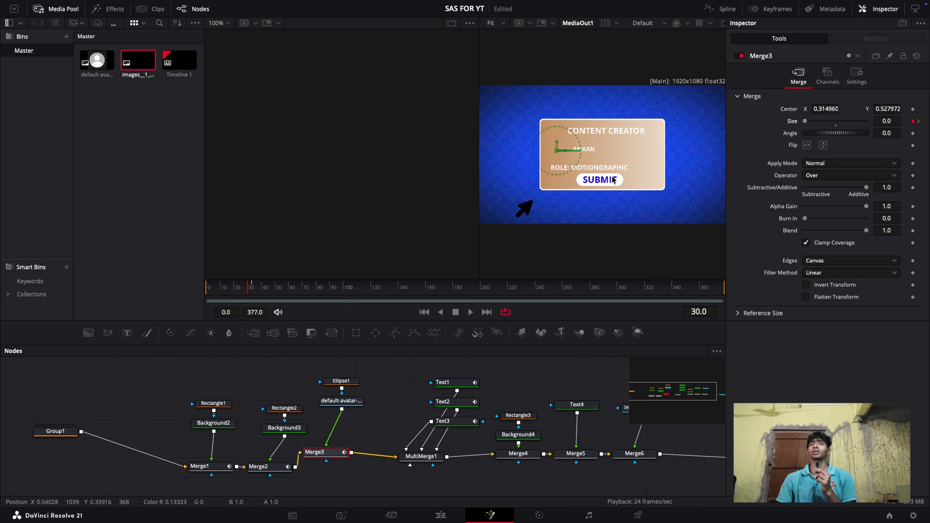
Animate the white button shape's Size in Merge4 from 0 at frame 34 to 1.0 at frame 37
click(530, 456)
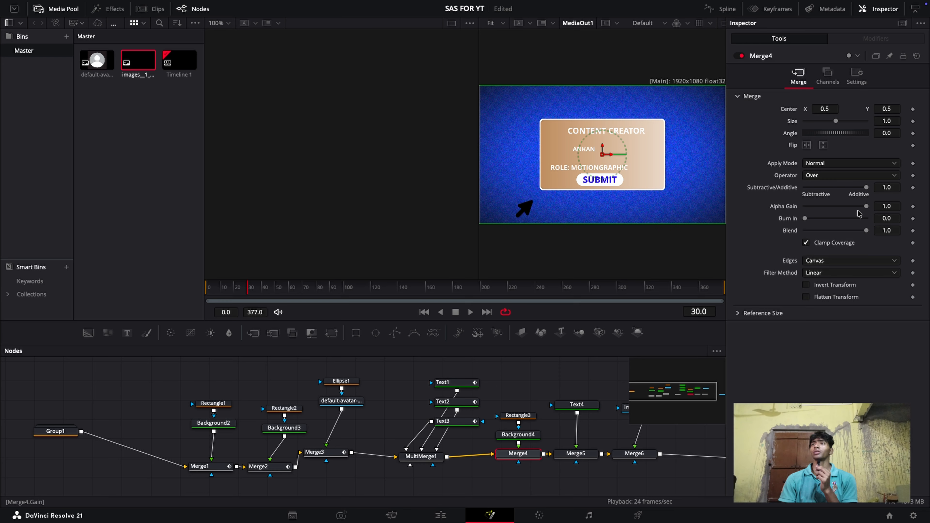
click(253, 289)
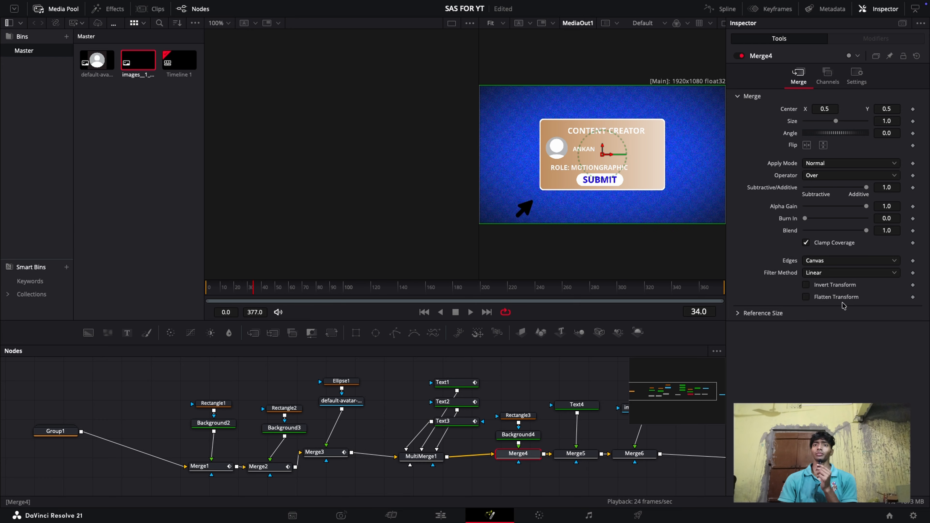
click(912, 121)
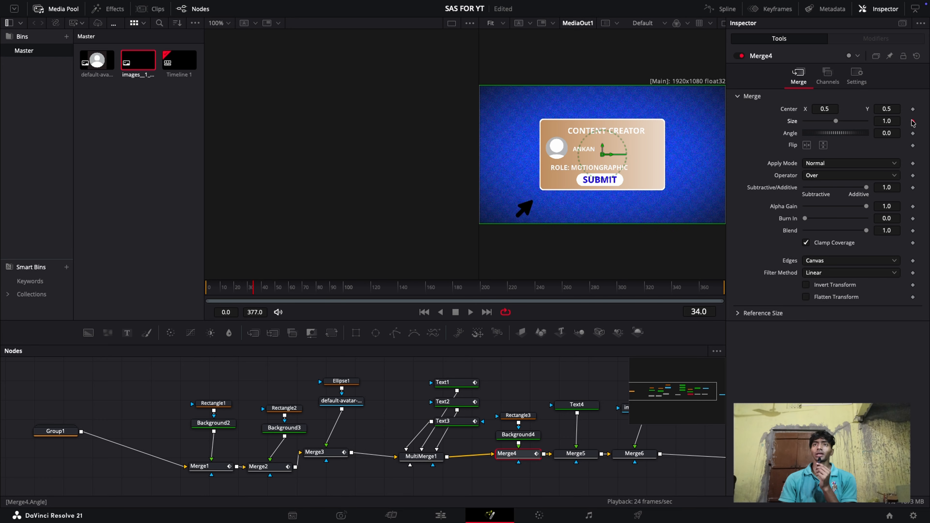
click(260, 287)
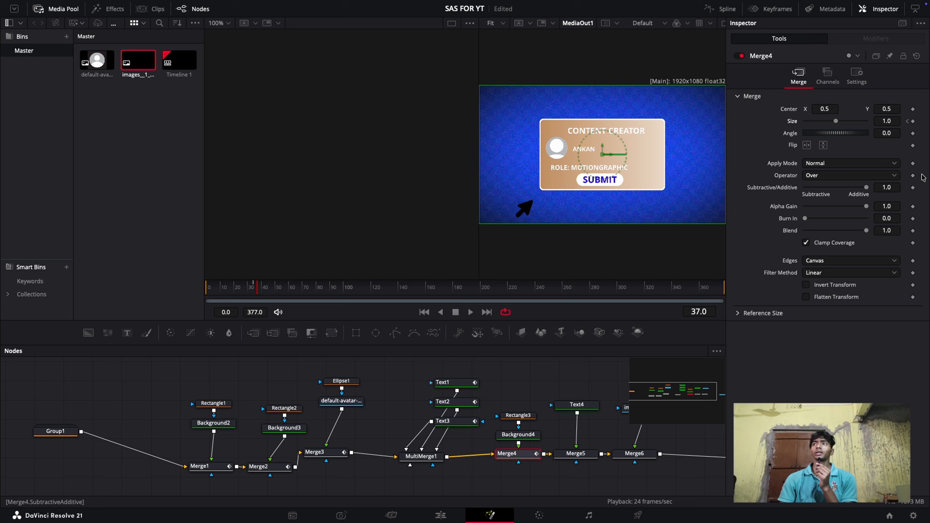
click(908, 121)
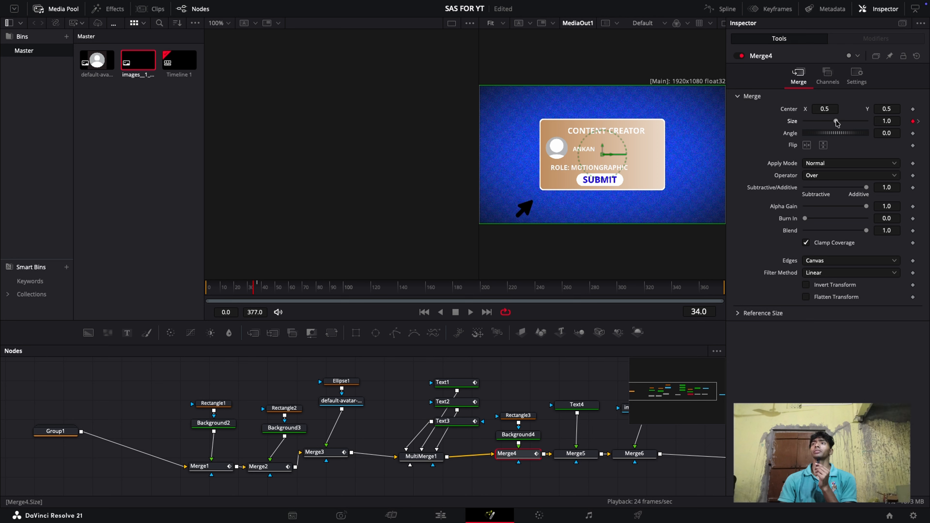
drag(836, 120, 727, 142)
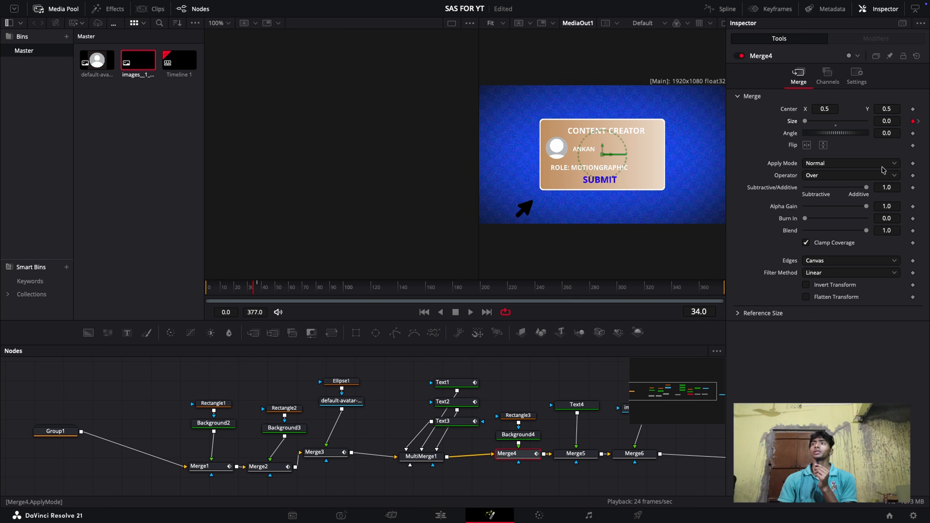
click(917, 121)
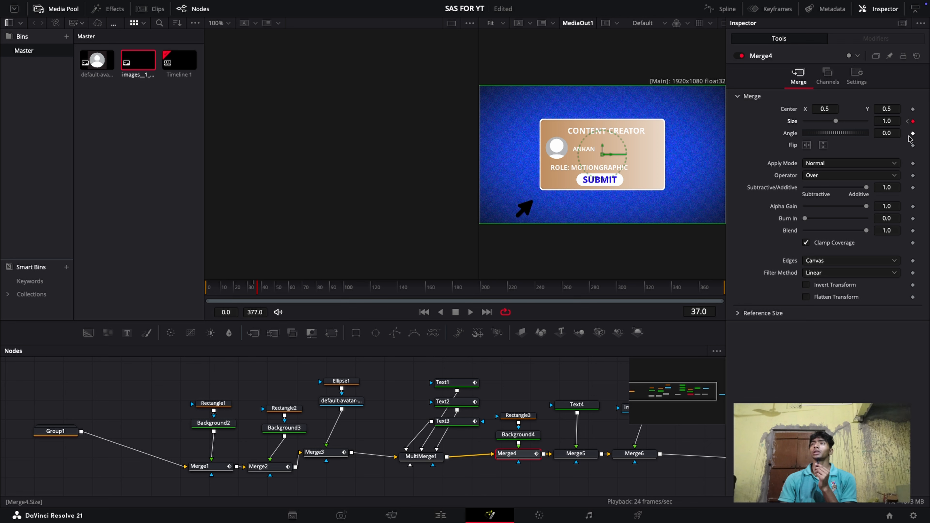
Keyframe the Write On of the SUBMIT text in Text4 so it starts hidden at frame 38 and writes on
click(574, 405)
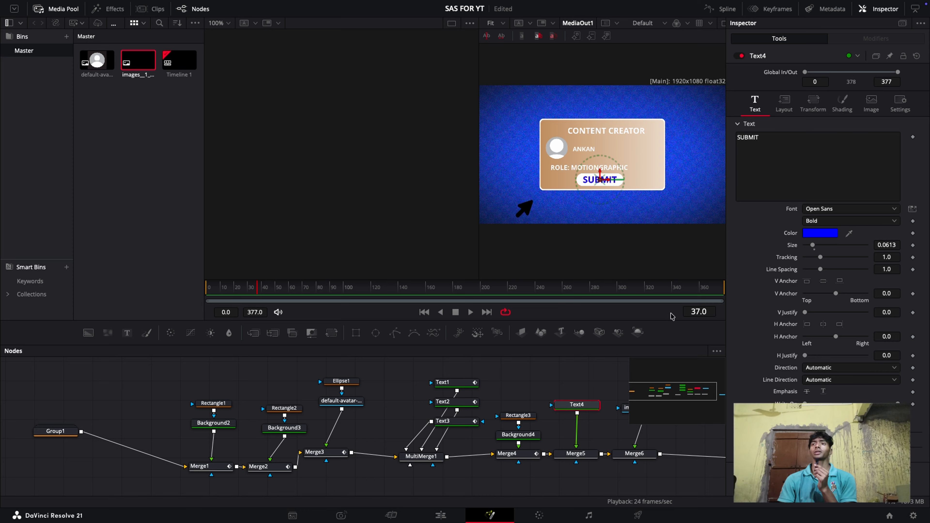
key(Right)
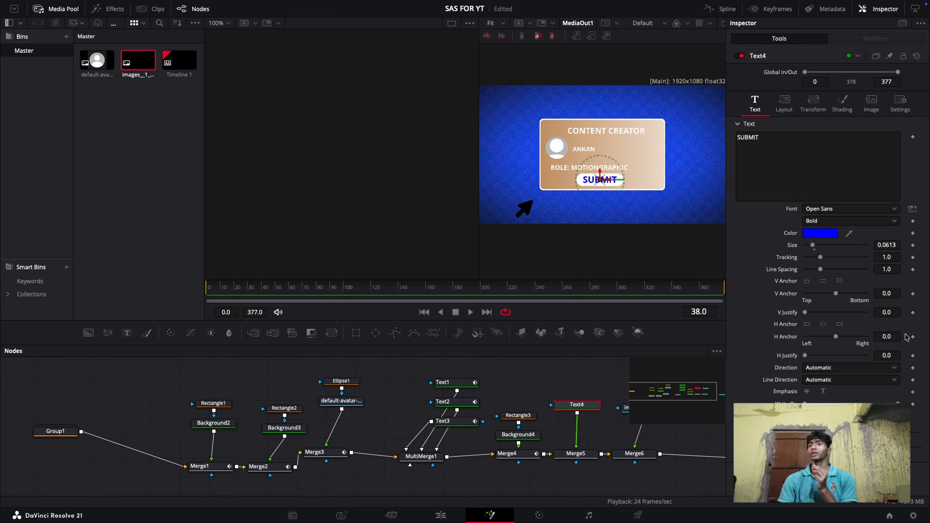
click(913, 404)
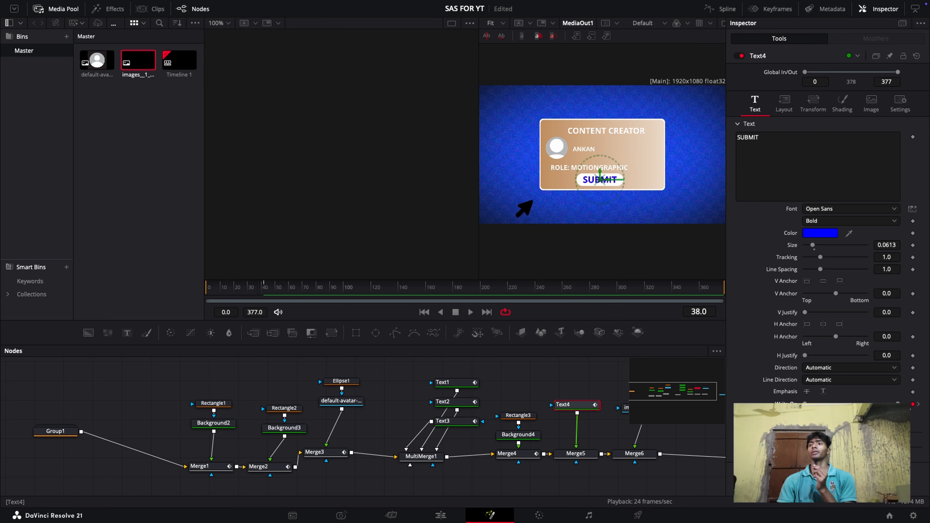
drag(898, 404, 699, 421)
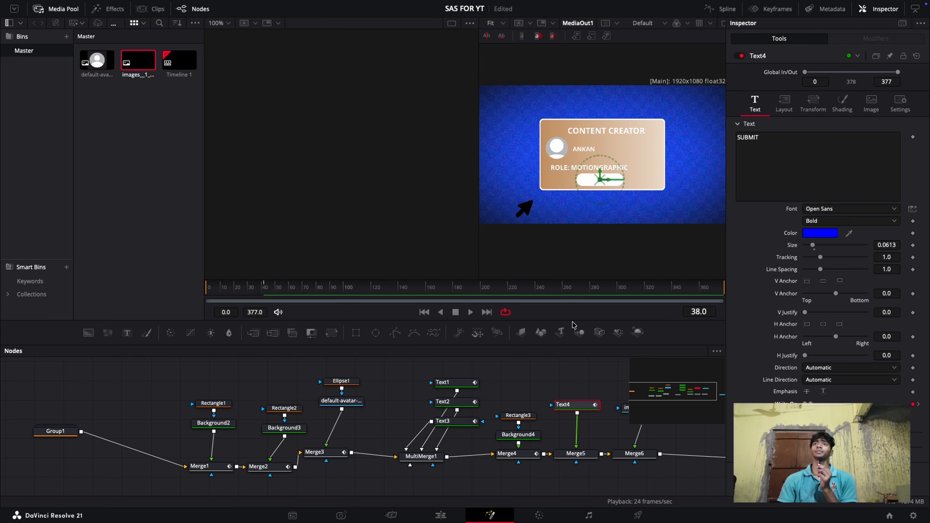
Play the composition from the beginning to review the avatar, button and SUBMIT text animations
click(863, 9)
key(Home)
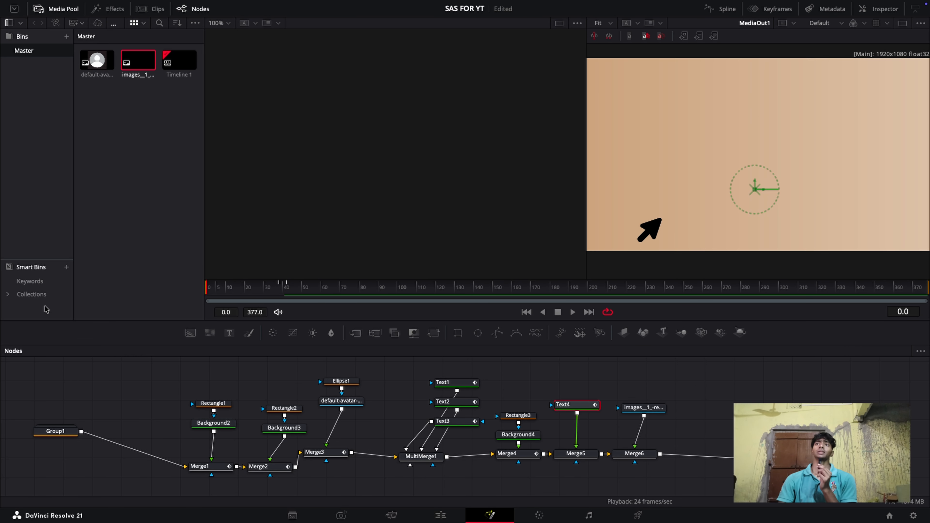
key(space)
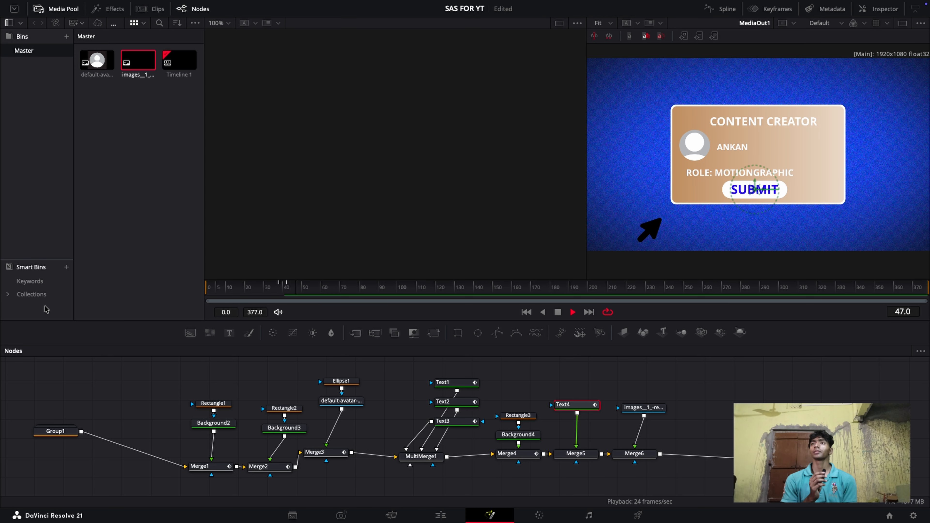
key(space)
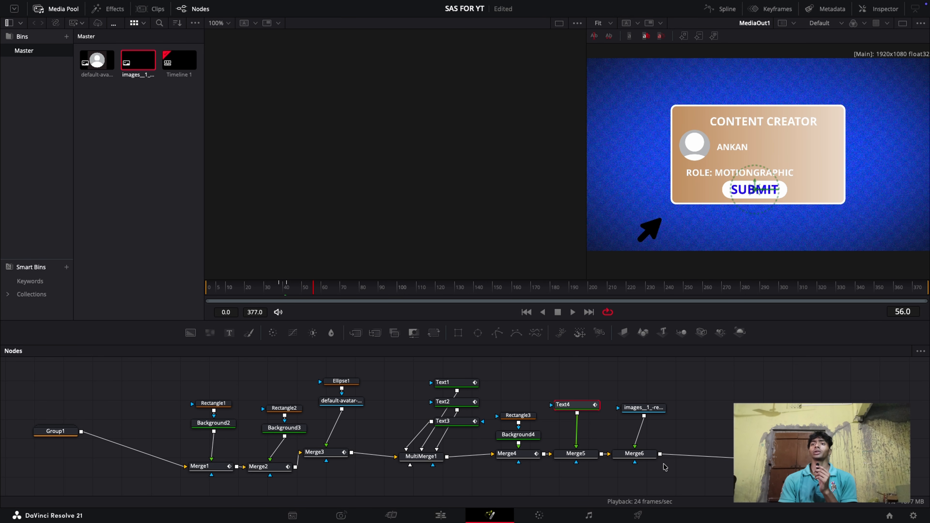
Keyframe Merge6's Center at frame 56 and move the cursor arrow onto the SUBMIT button by frame 60, about X 0.433, Y 0.241
click(636, 454)
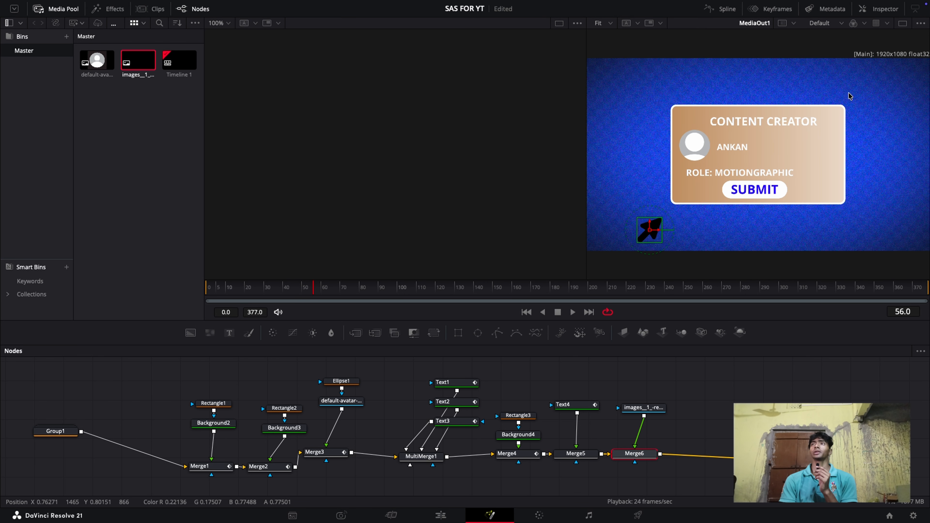
click(879, 8)
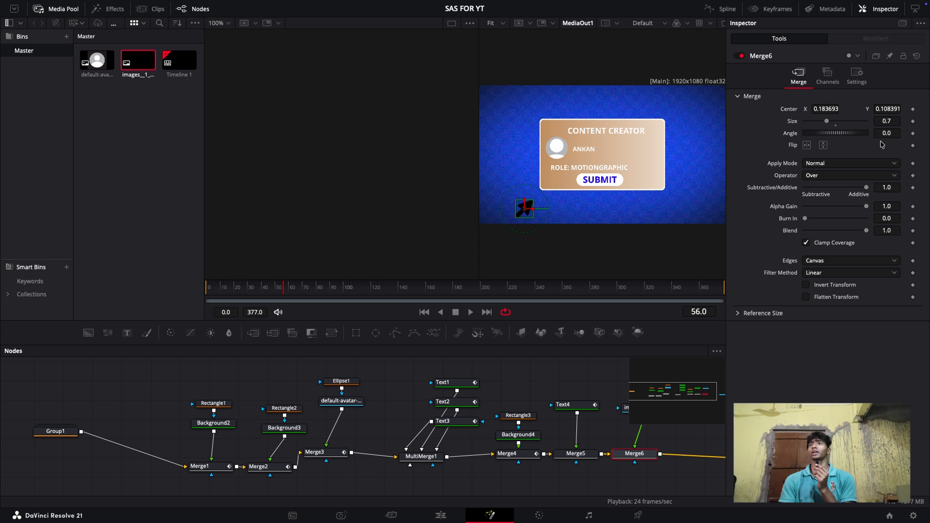
click(912, 109)
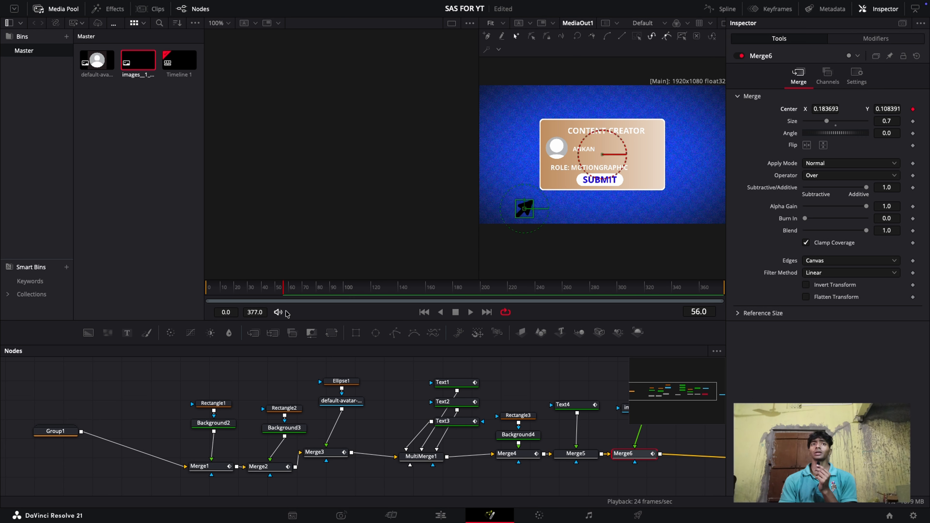
click(288, 292)
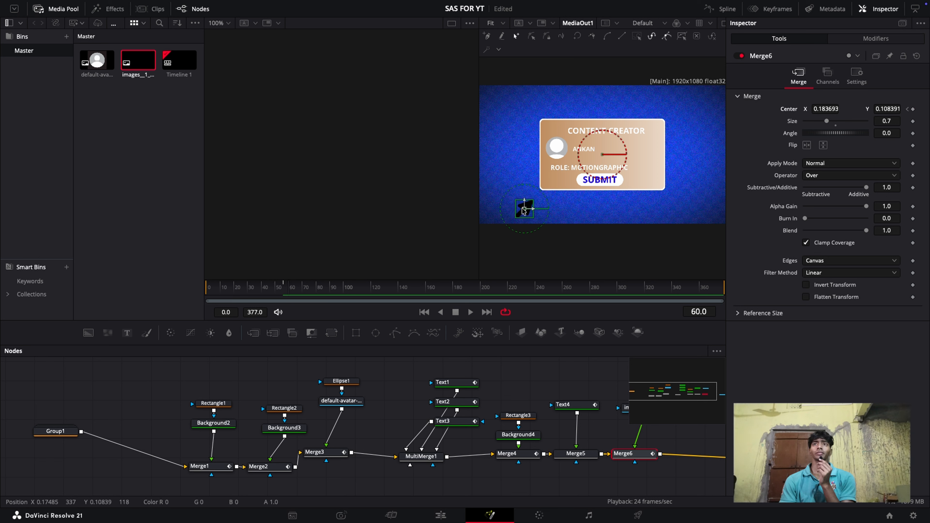
drag(524, 210, 586, 193)
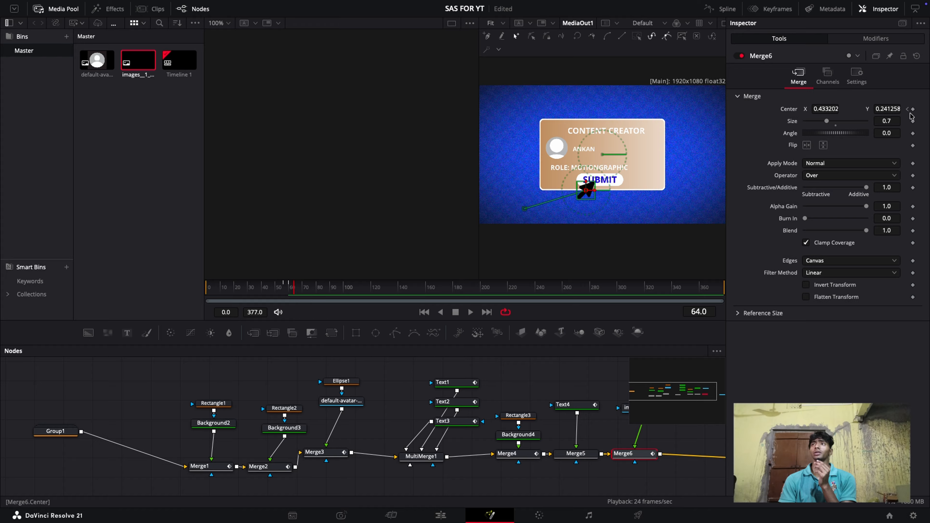
Keyframe the cursor's Size in Merge6 at 0.7 on frames 64 and 69, dipping to about 0.53 at frame 66
click(912, 121)
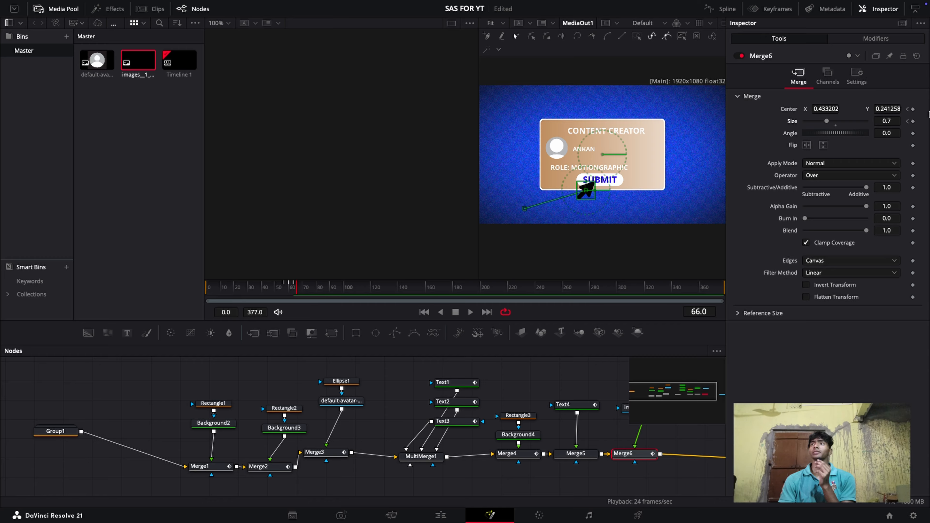
key(Right)
key(Right)
key(Right)
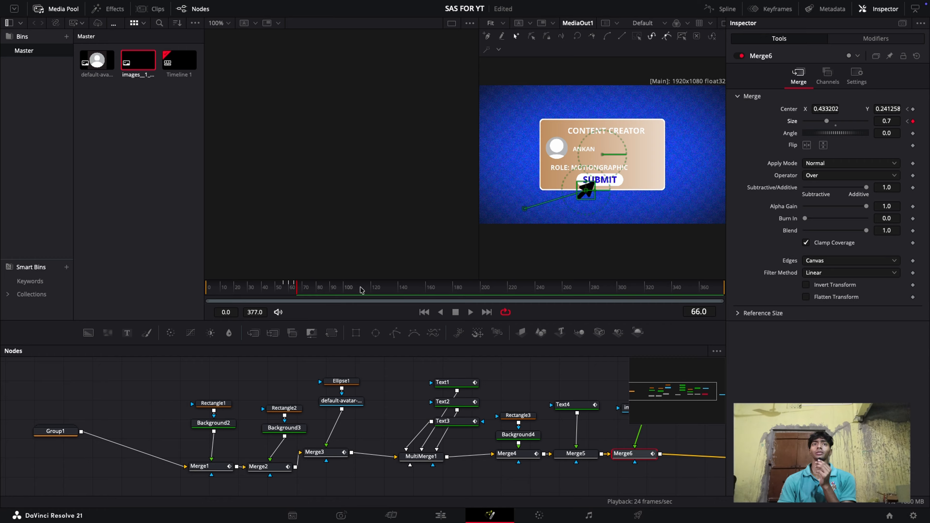
click(912, 121)
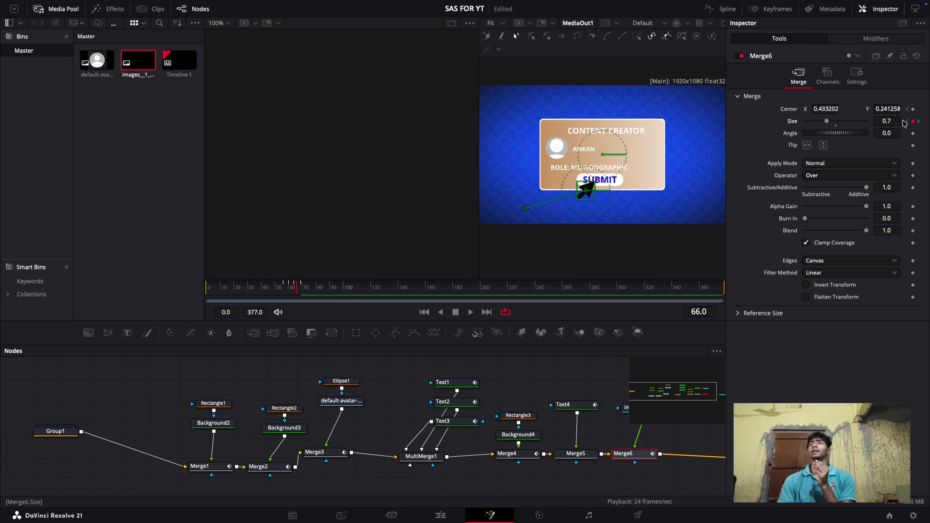
drag(896, 119, 831, 119)
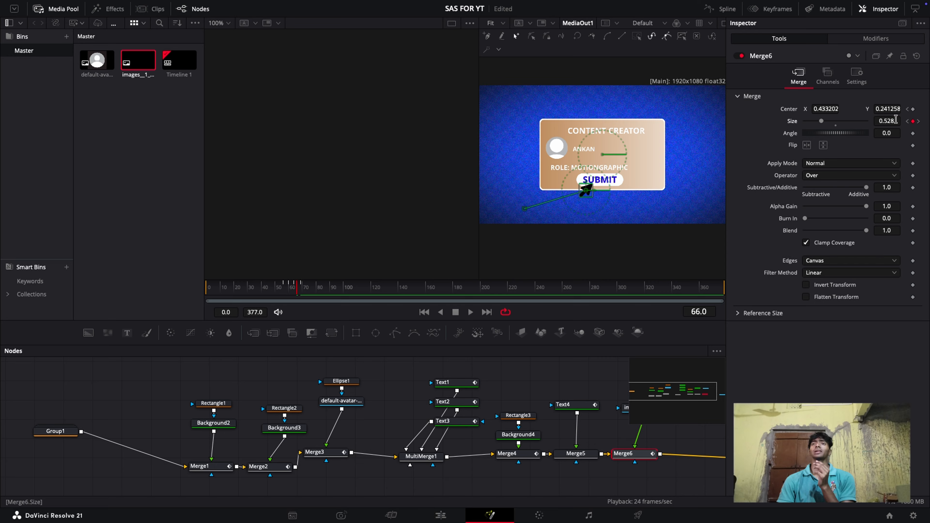
Keyframe the SUBMIT text's Size in Text4 at 0.0613 on frames 64 and 69, with a slightly smaller size at frame 66
key(Left)
key(Left)
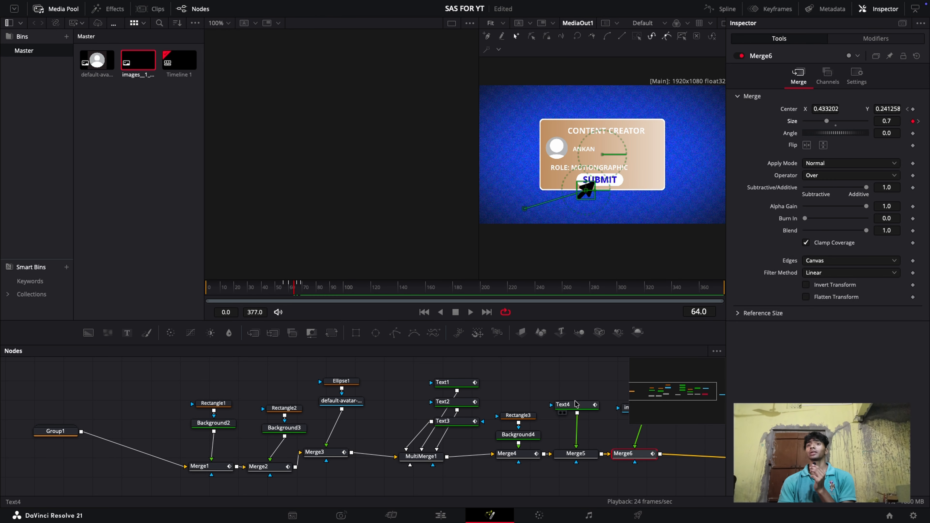
click(557, 404)
scroll(557, 403, up, 2)
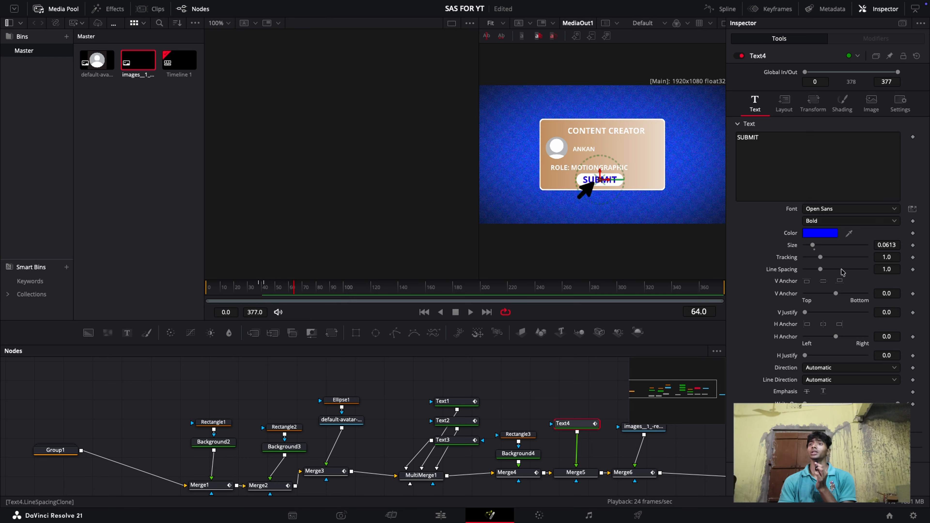
click(912, 245)
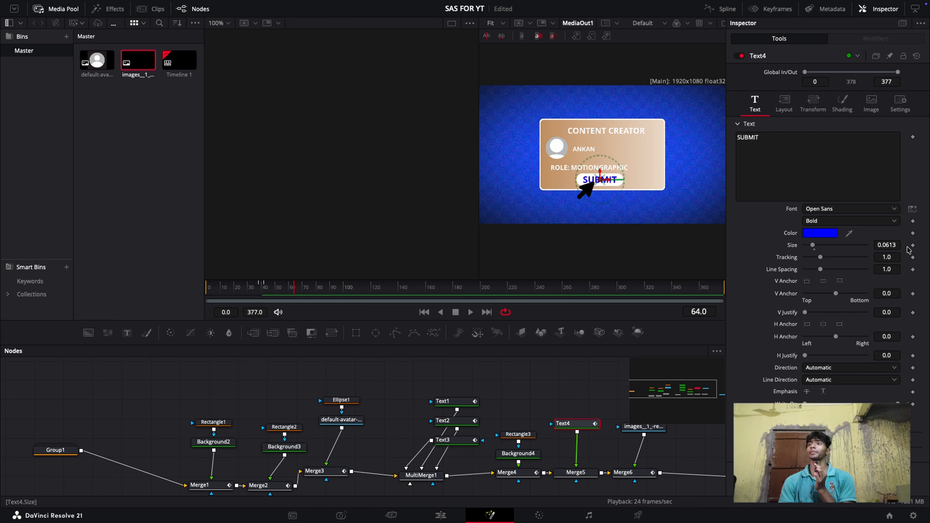
key(Right)
key(Right)
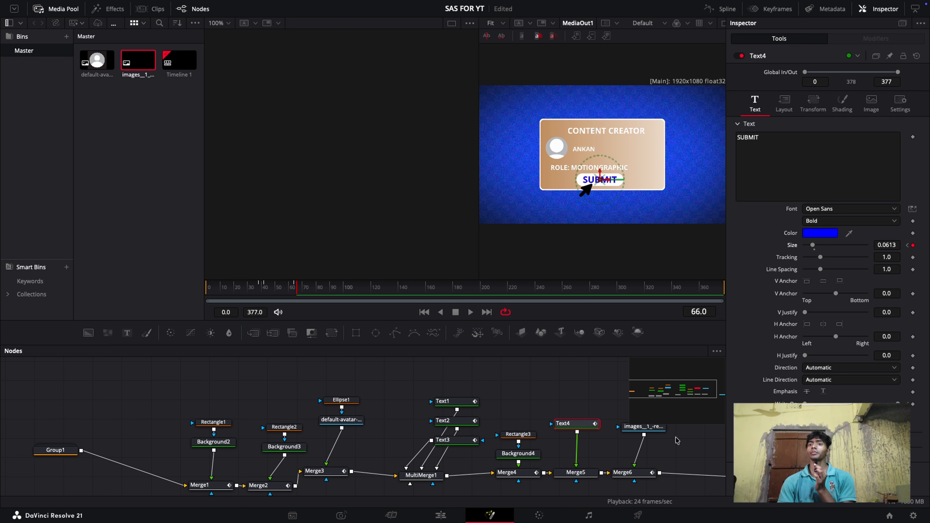
click(302, 287)
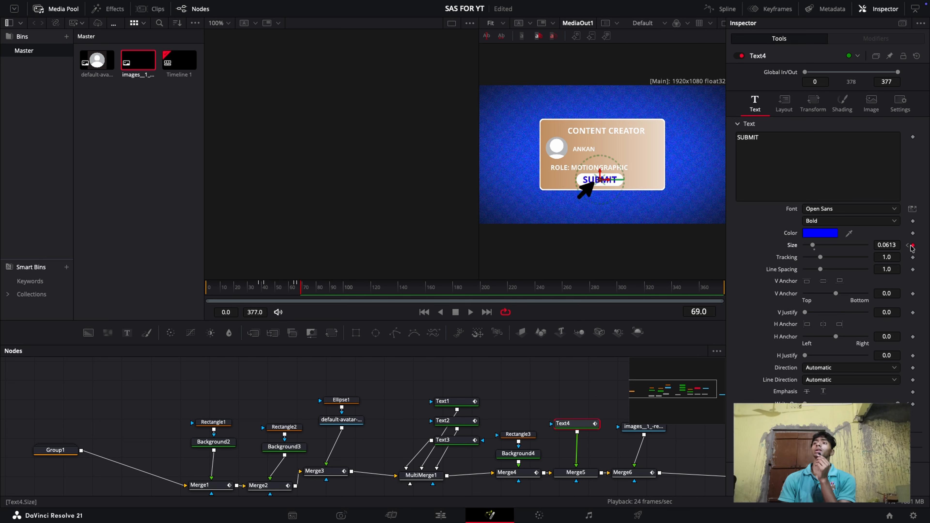
click(908, 246)
drag(892, 243, 886, 243)
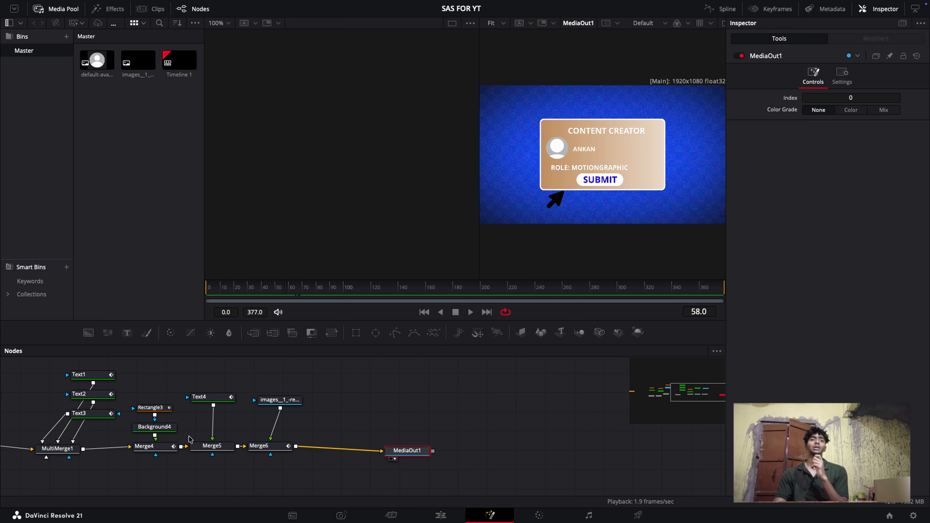
Inspect the Width and Height keyframes of the button shape in Rectangle3 from frame 64 onward
click(166, 408)
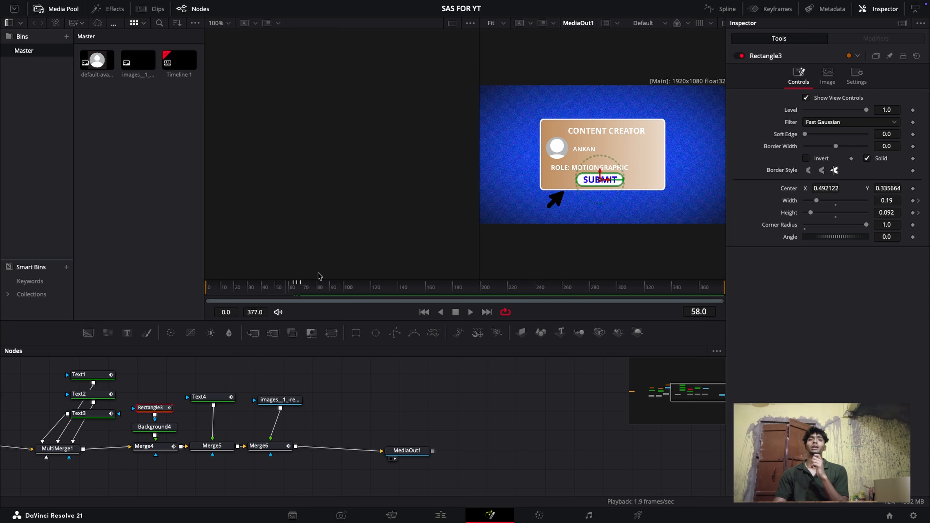
drag(291, 291, 299, 295)
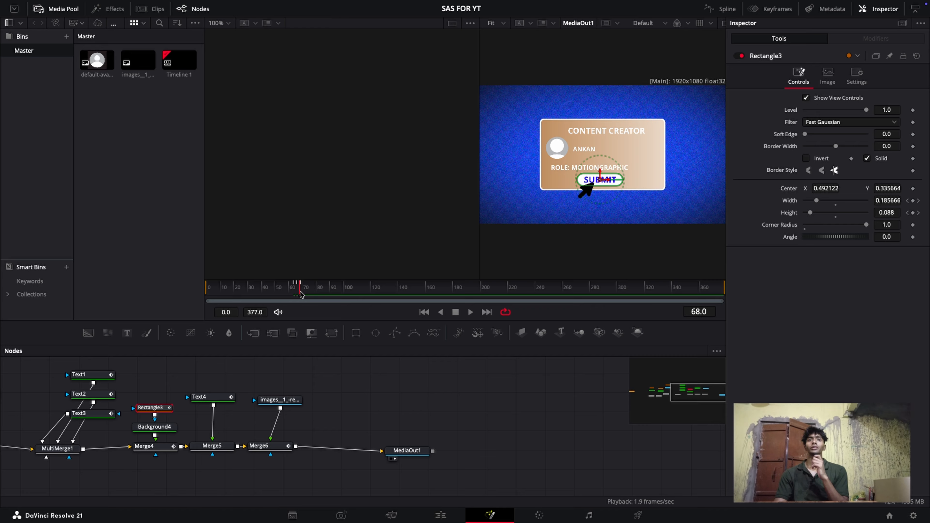
click(291, 287)
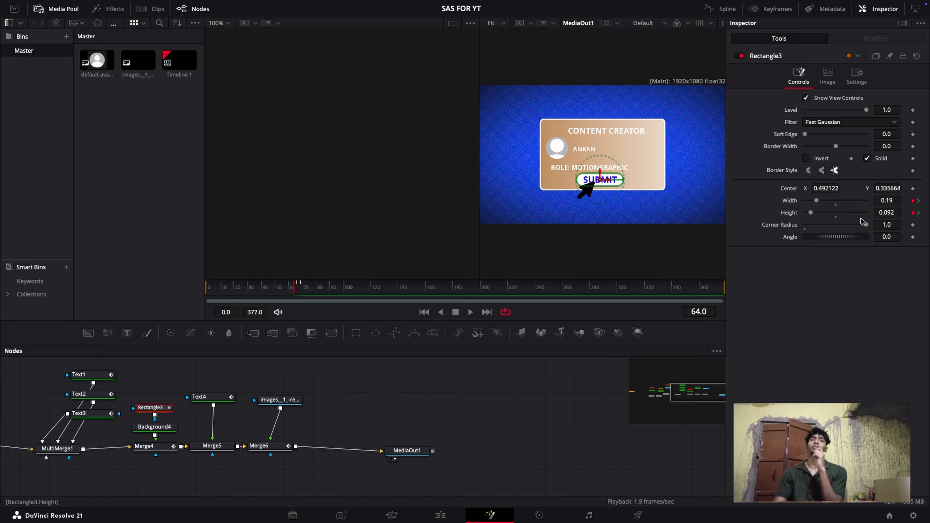
click(298, 291)
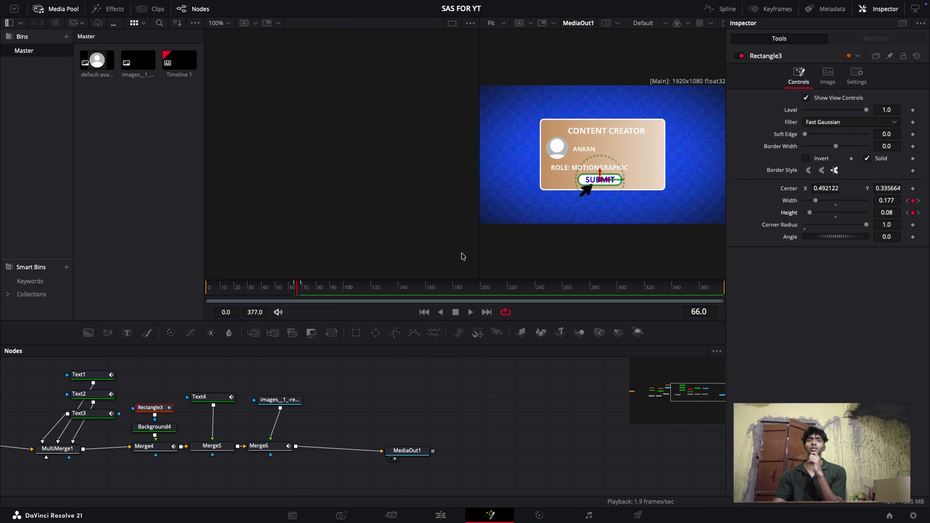
Review the button click animation and the composition from its first frame in an enlarged viewer
click(309, 290)
drag(309, 289, 284, 289)
click(867, 15)
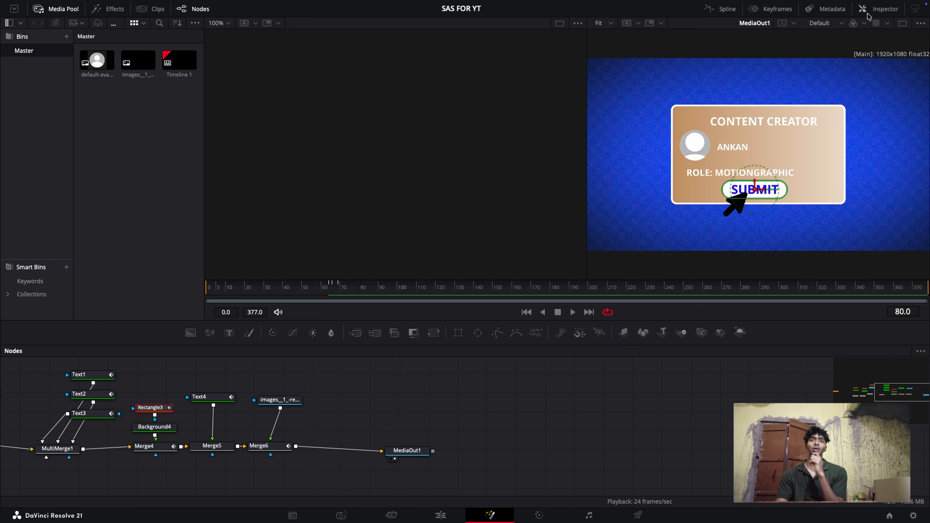
drag(332, 293, 195, 293)
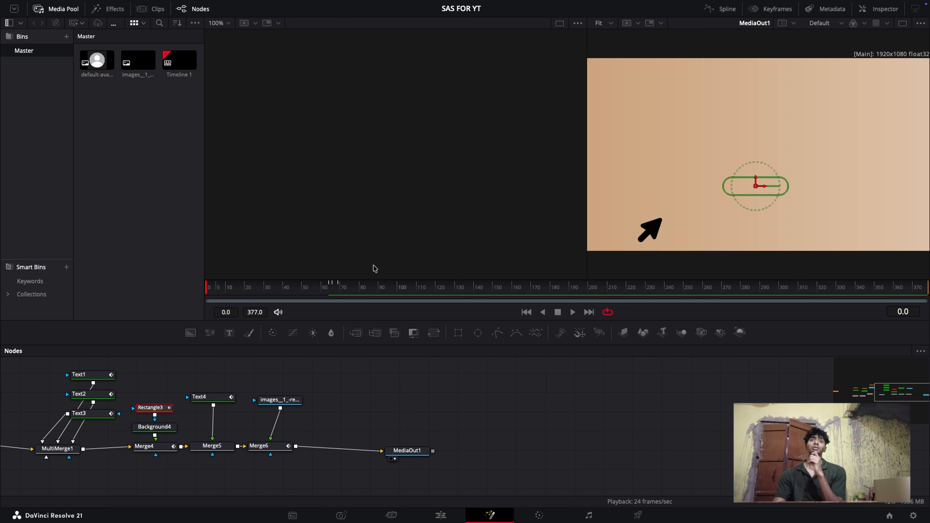
Keyframe the cursor's Size in Merge6 to 0 at frame 51 and add another Size keyframe at frame 52
mouse_move(321, 290)
mouse_down()
mouse_move(299, 290)
mouse_move(317, 291)
mouse_move(307, 290)
mouse_up()
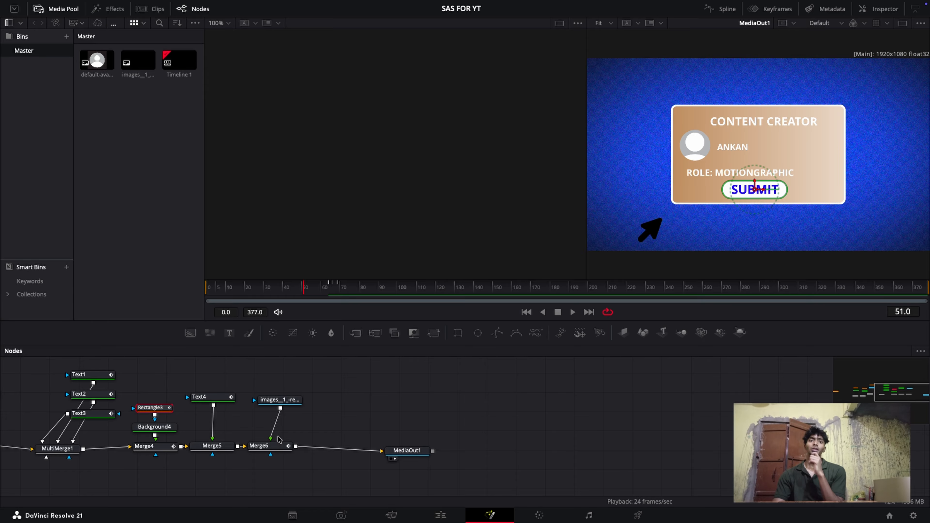
click(273, 446)
click(878, 8)
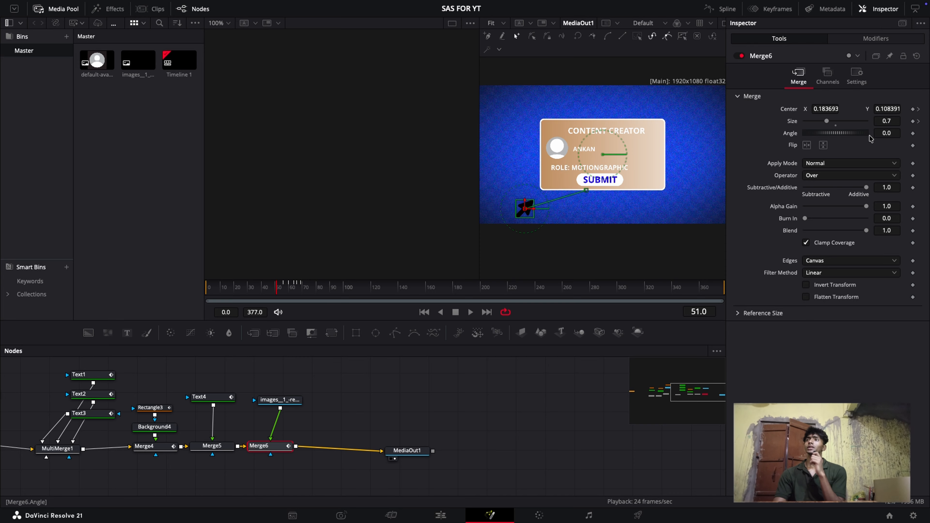
click(913, 121)
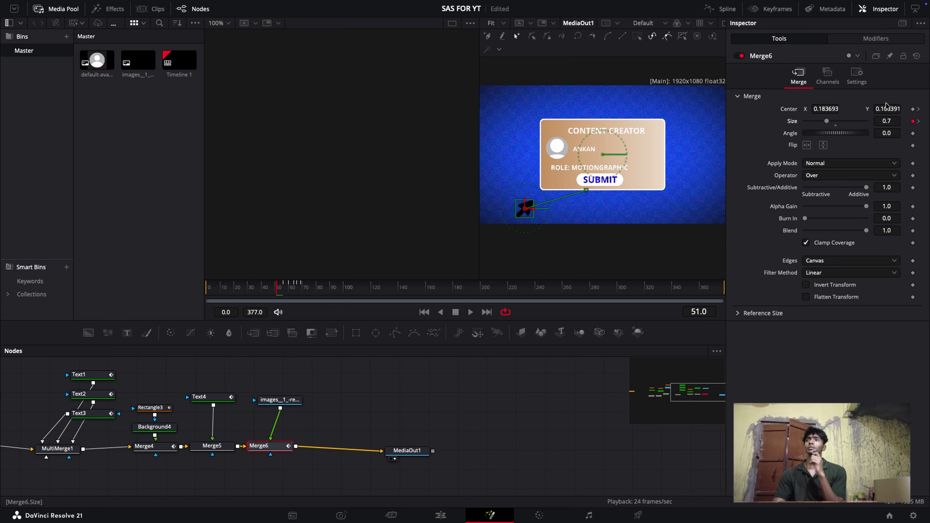
drag(827, 121, 802, 121)
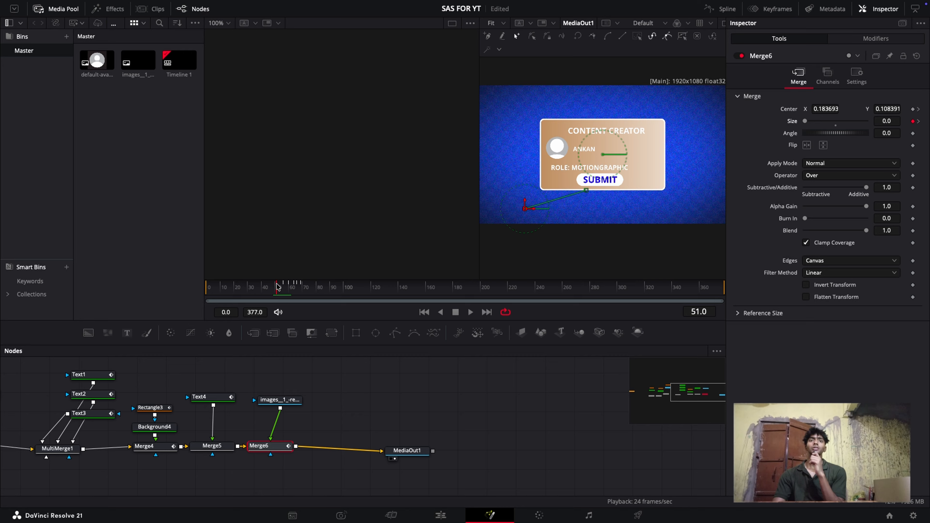
click(279, 285)
click(277, 287)
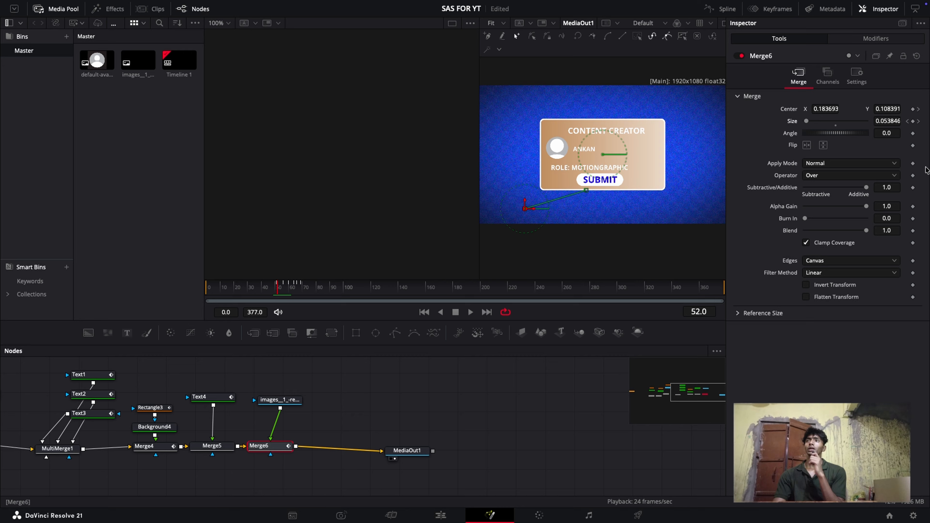
click(912, 121)
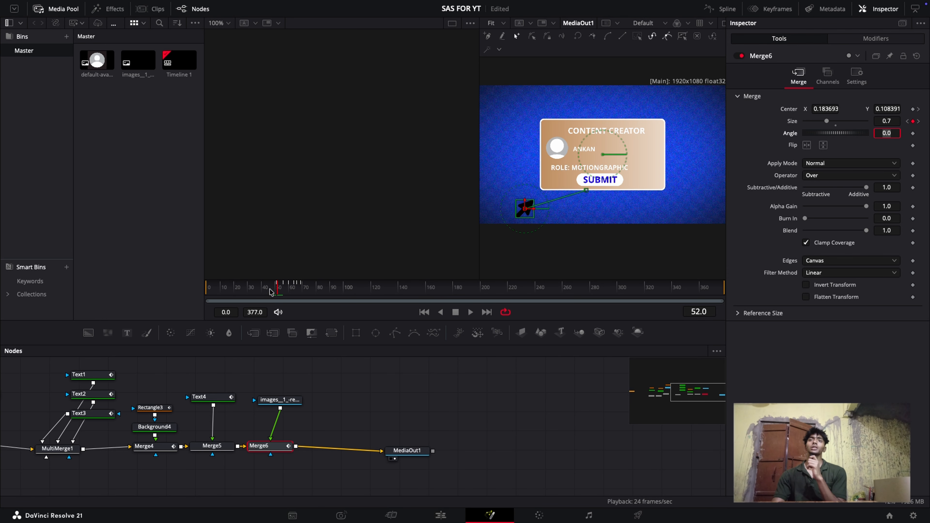
Play the composition from the first frame to review the cursor's pop-in and the button click
drag(270, 288, 194, 284)
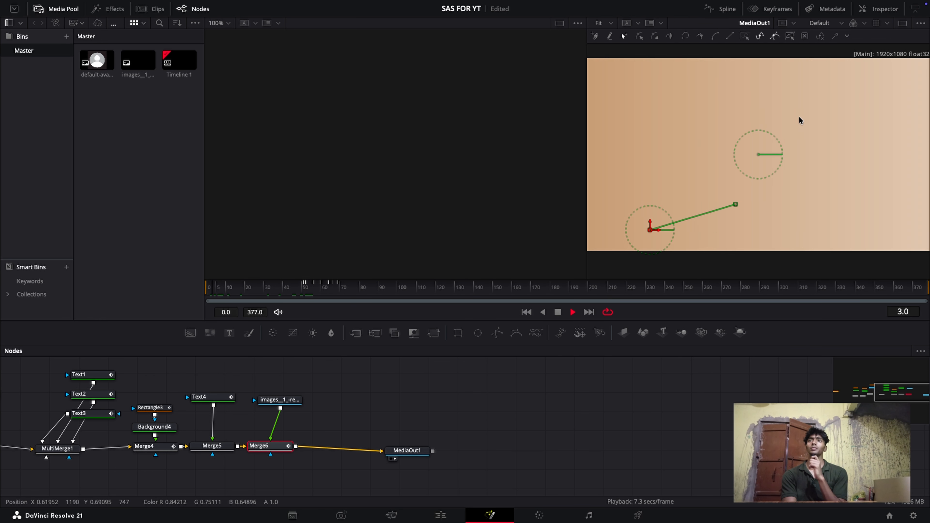